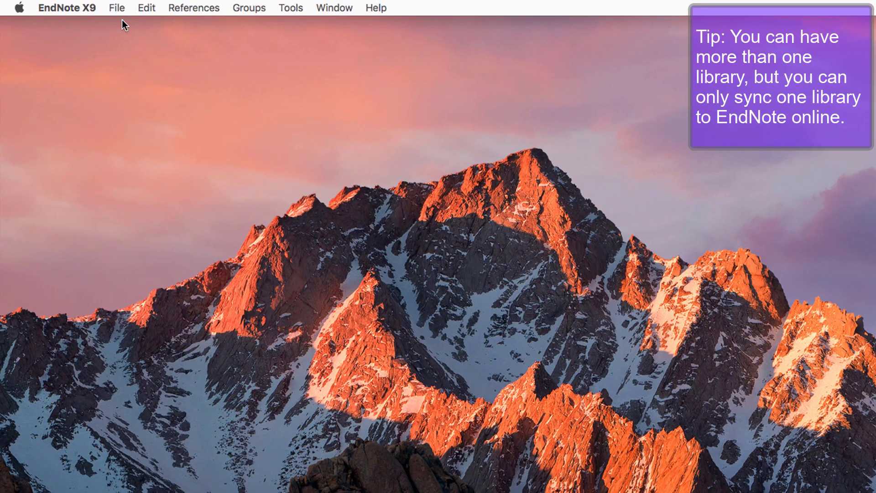
# - Create a new empty library named 'Example Library' saved in Documents
pyautogui.click(118, 9)
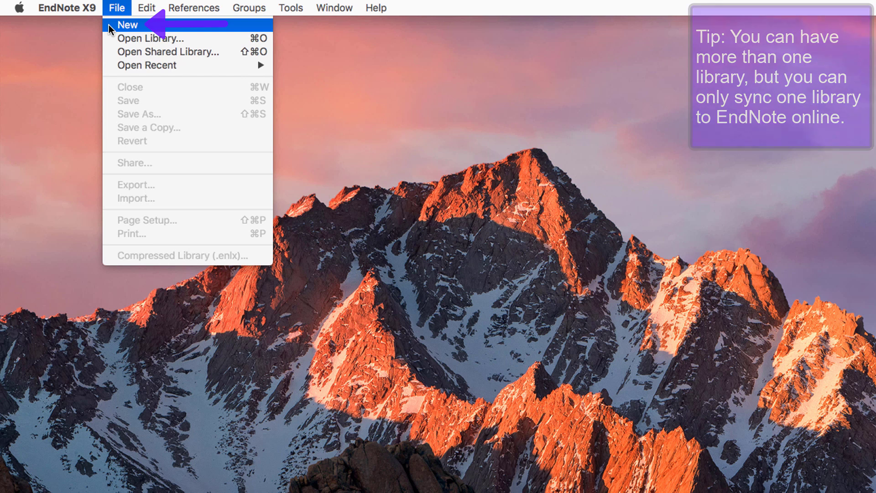
pyautogui.click(127, 24)
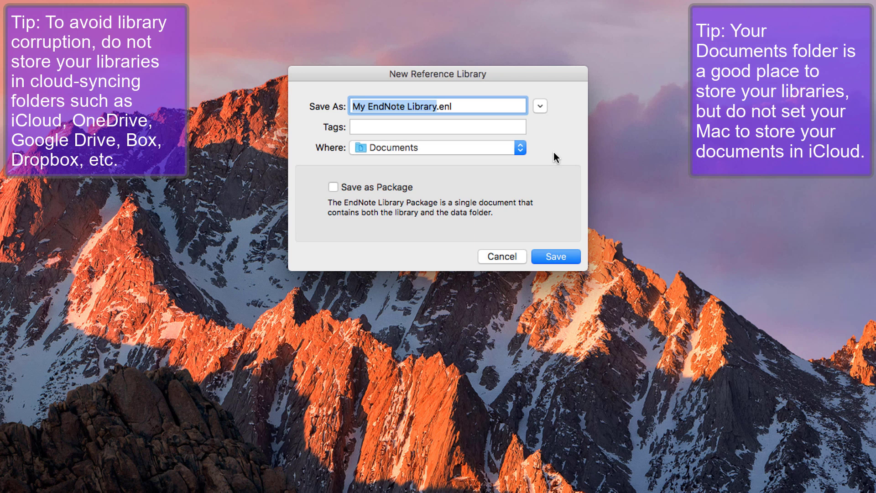
pyautogui.write('Example ')
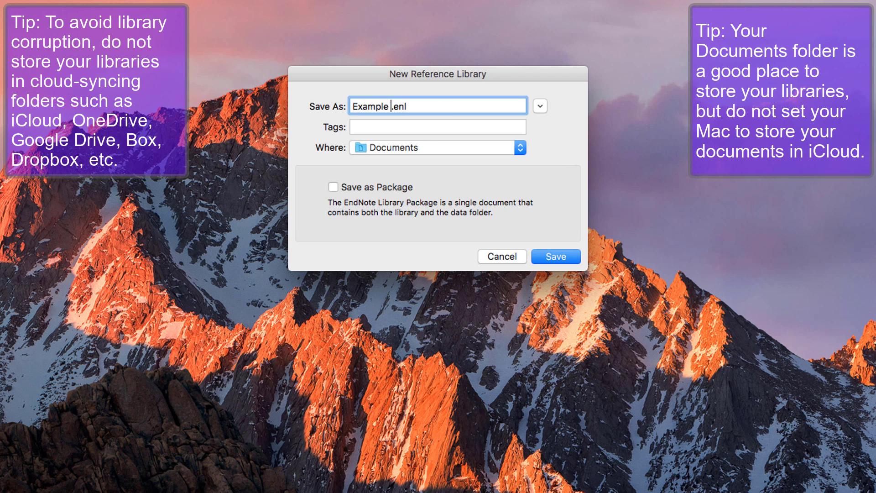
pyautogui.write('Library')
pyautogui.click(561, 257)
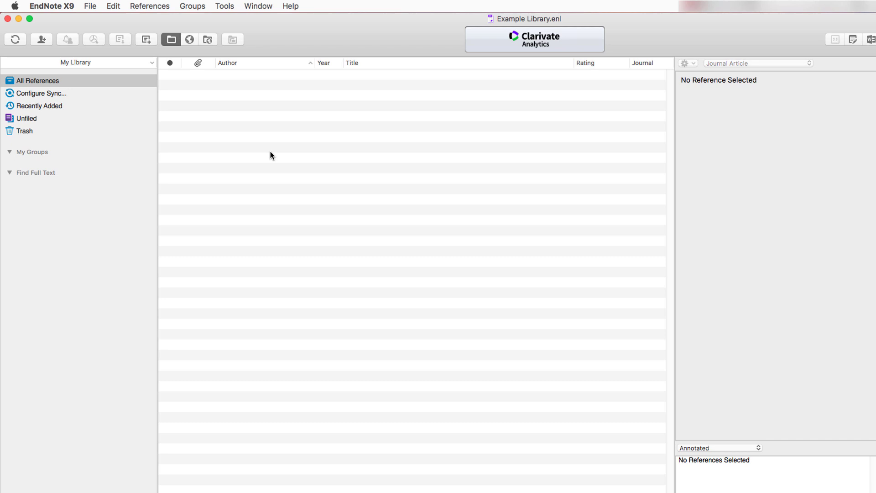
# - Switch to online search mode with PubMed (NLM) as the connection
pyautogui.click(188, 40)
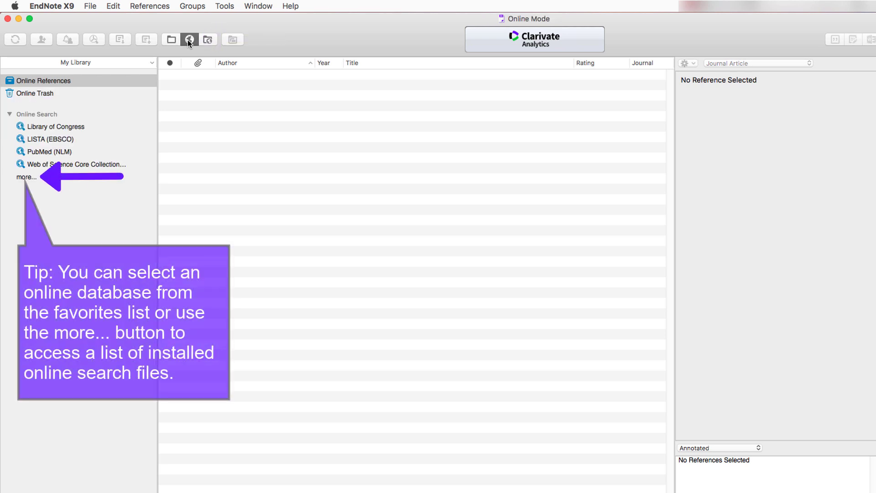
pyautogui.click(28, 179)
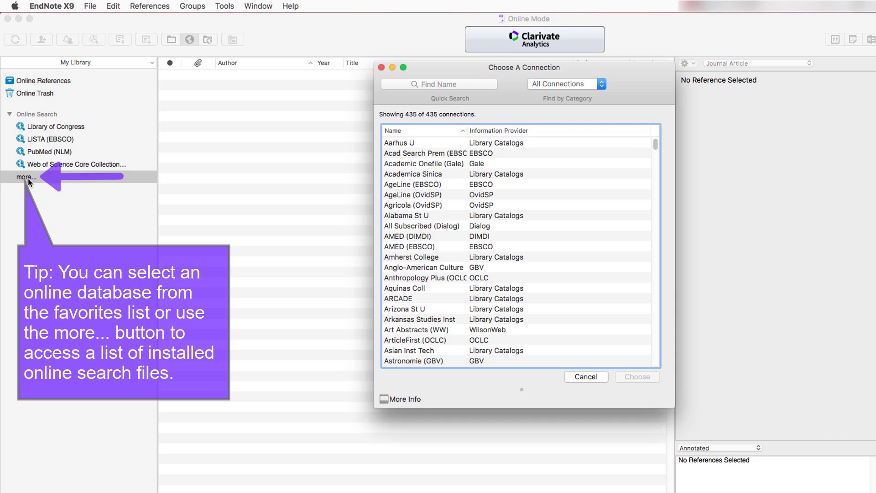
pyautogui.click(538, 287)
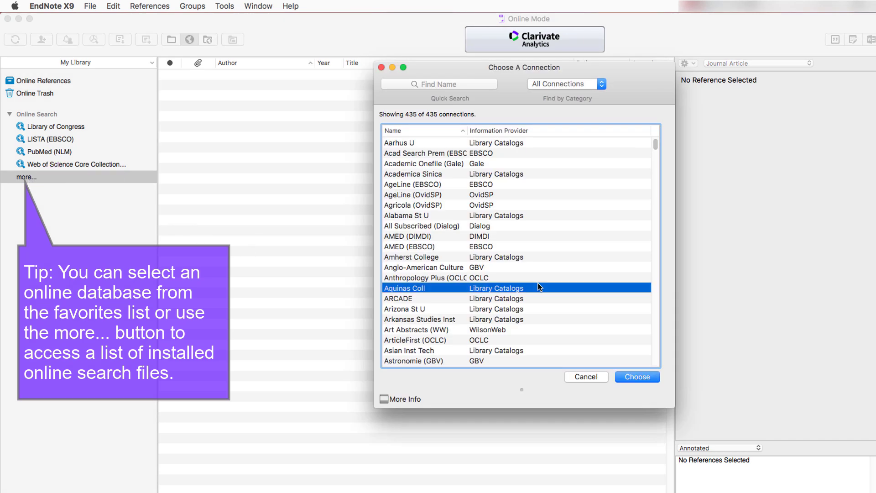
pyautogui.write('pub')
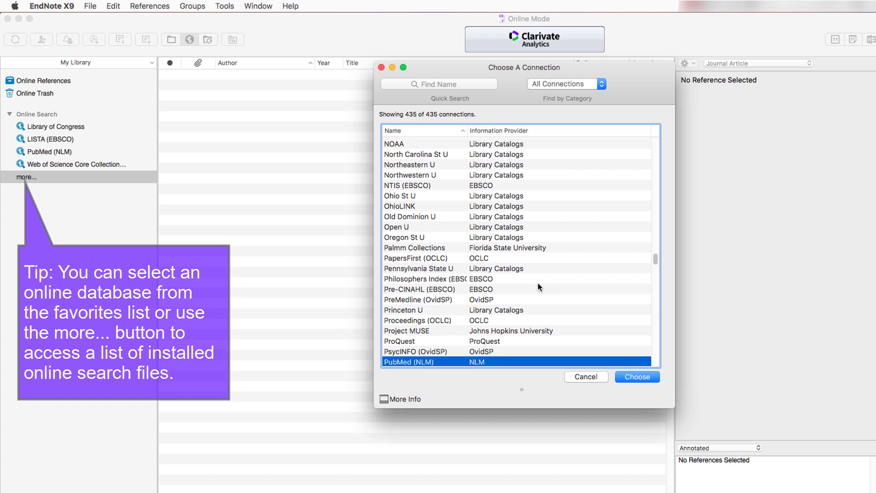
pyautogui.click(637, 377)
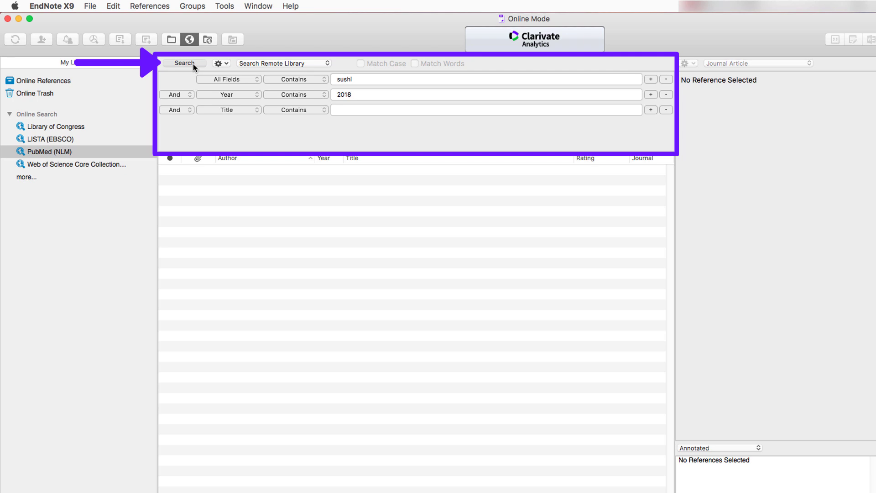
# - Search PubMed for 'sushi' in 2018, retrieve all 23 results and select them
pyautogui.click(185, 63)
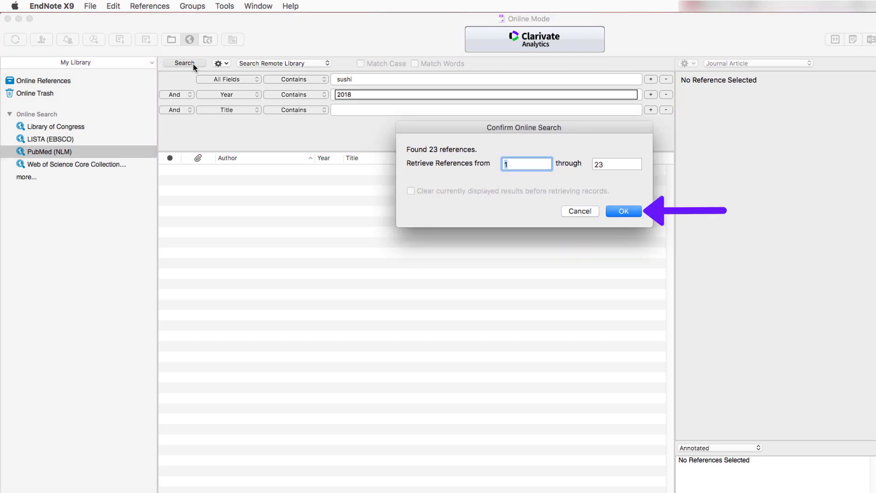
pyautogui.click(624, 211)
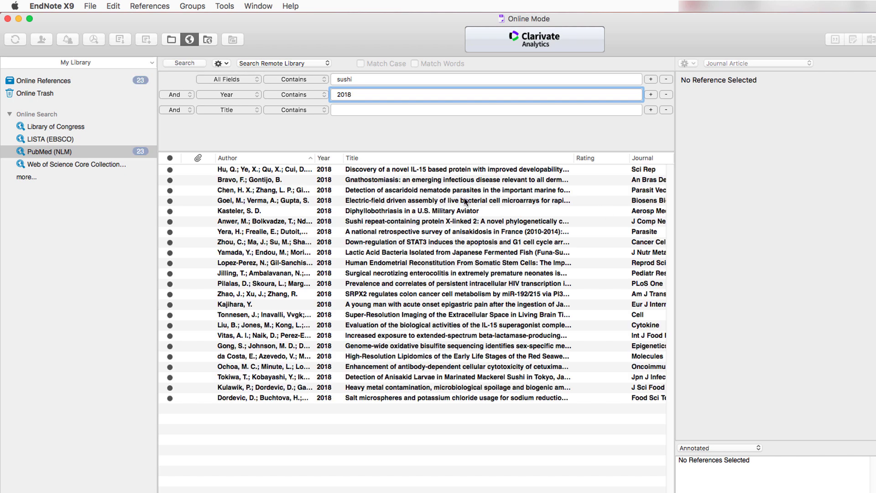
pyautogui.click(248, 191)
pyautogui.press('super+a')
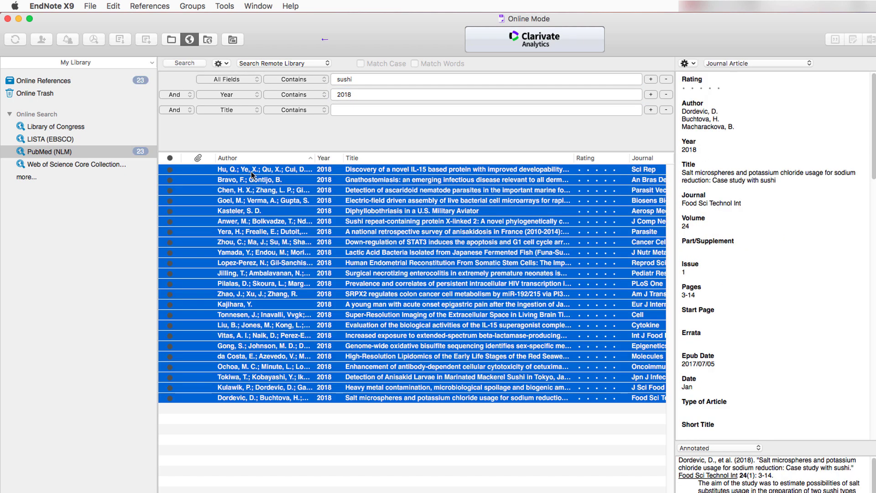
# - Copy the 23 selected references into Example Library and list the Copied References
pyautogui.click(240, 45)
pyautogui.click(172, 41)
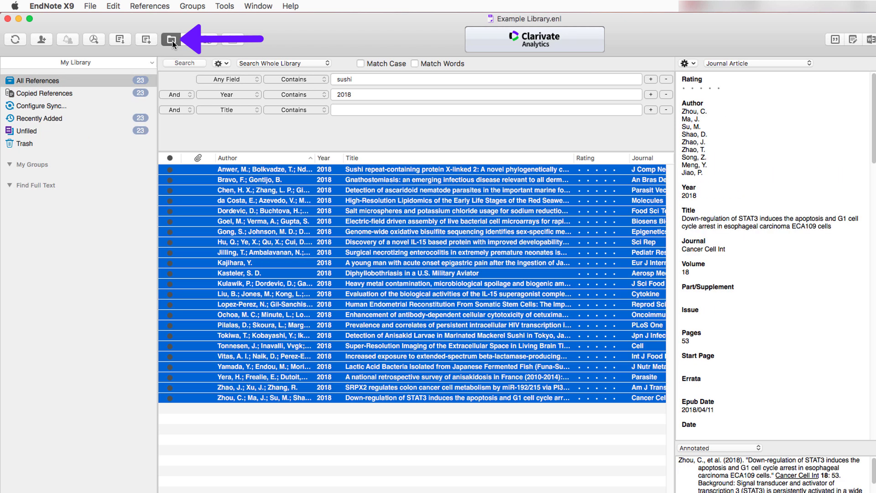
pyautogui.click(74, 95)
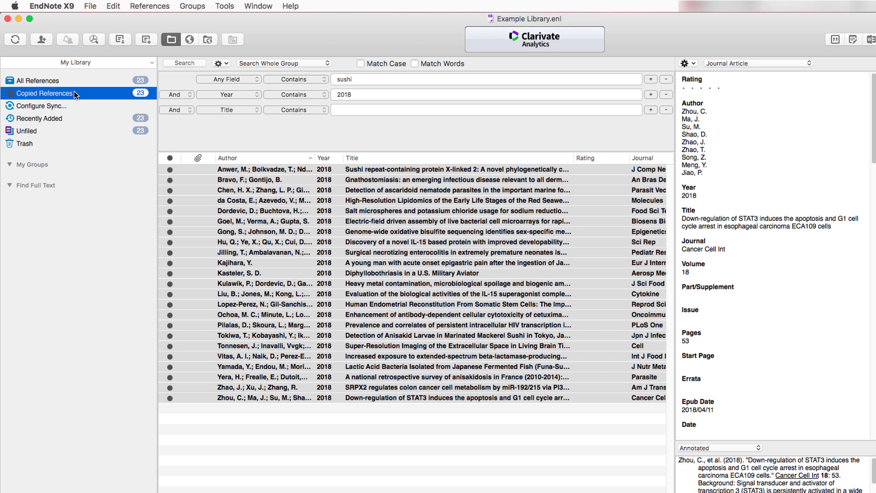
# - Create a group called 'Sushi' and drag all 23 copied references into it
pyautogui.click(183, 7)
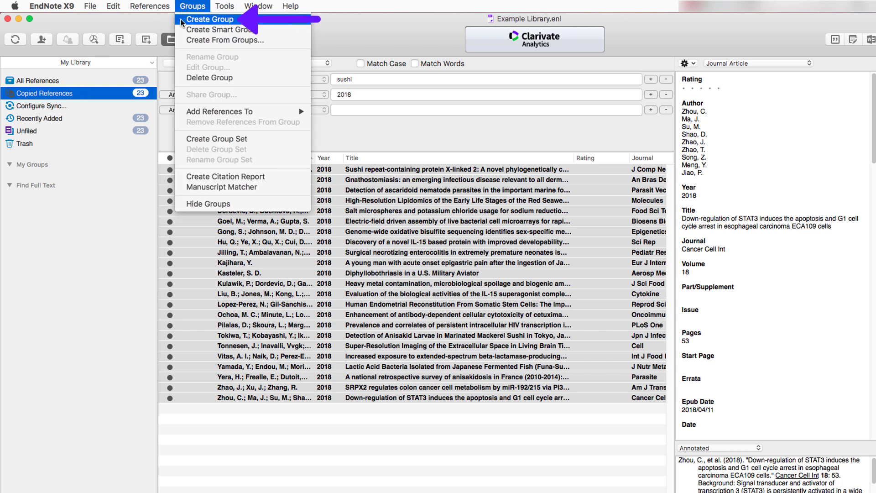
pyautogui.click(205, 20)
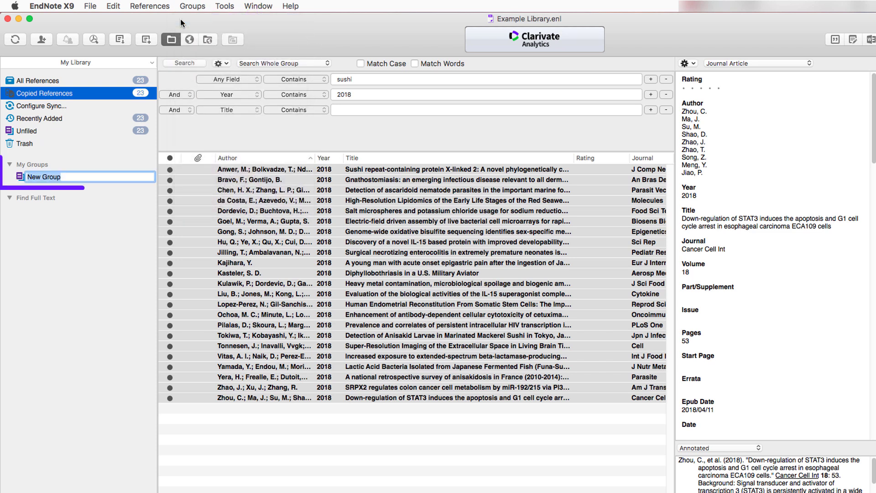
pyautogui.write('Sushi')
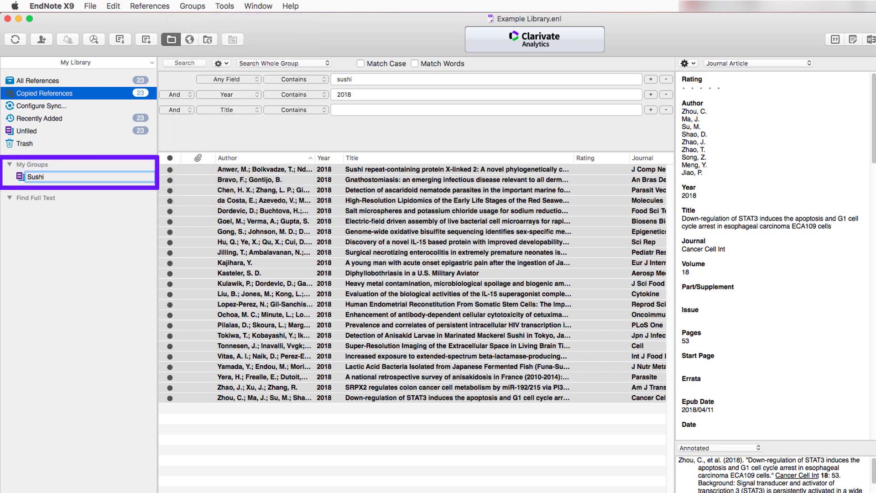
pyautogui.press('Return')
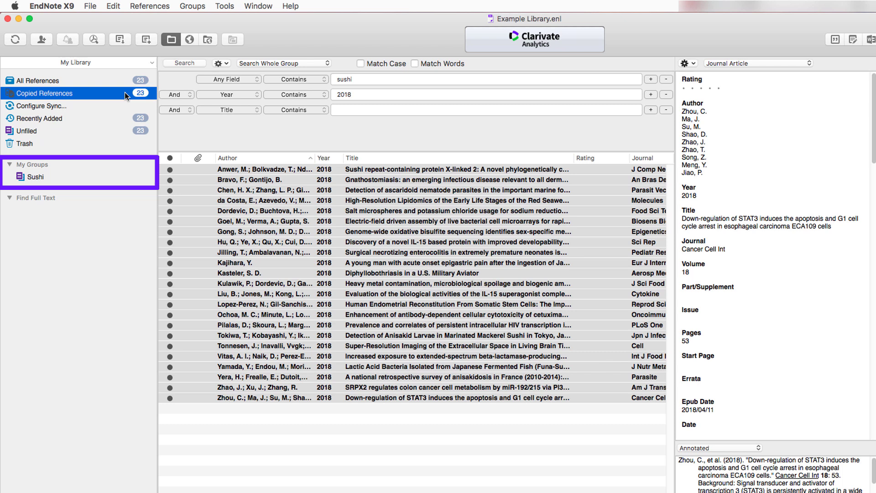
pyautogui.press('super+a')
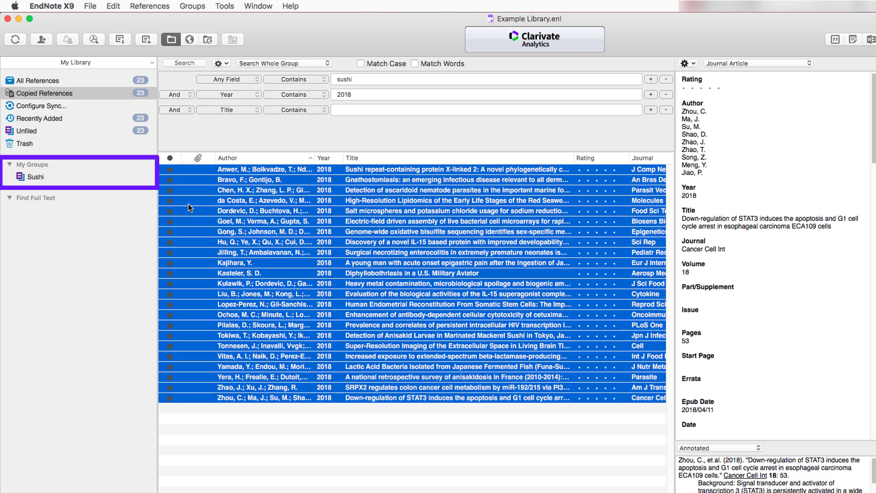
pyautogui.moveTo(188, 203); pyautogui.dragTo(74, 179)
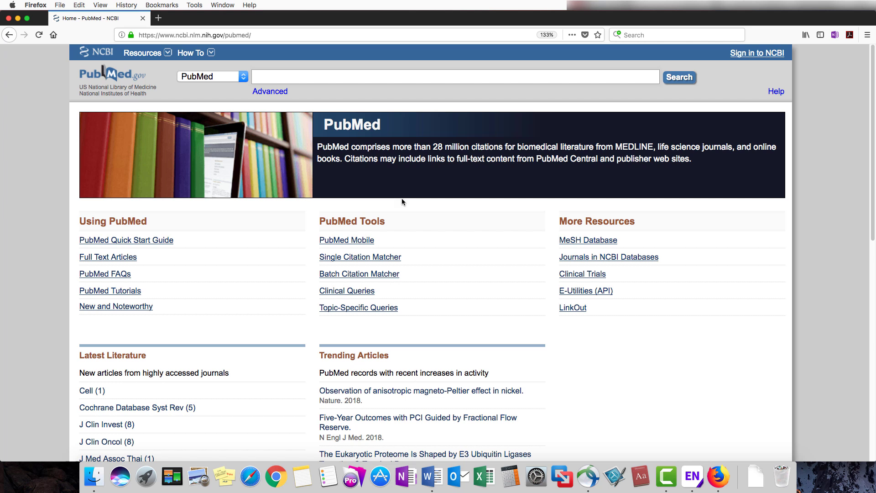
# - Run an advanced PubMed search for 'sushi' with publication dates 2017/01/01 to 2017/12/31
pyautogui.click(273, 92)
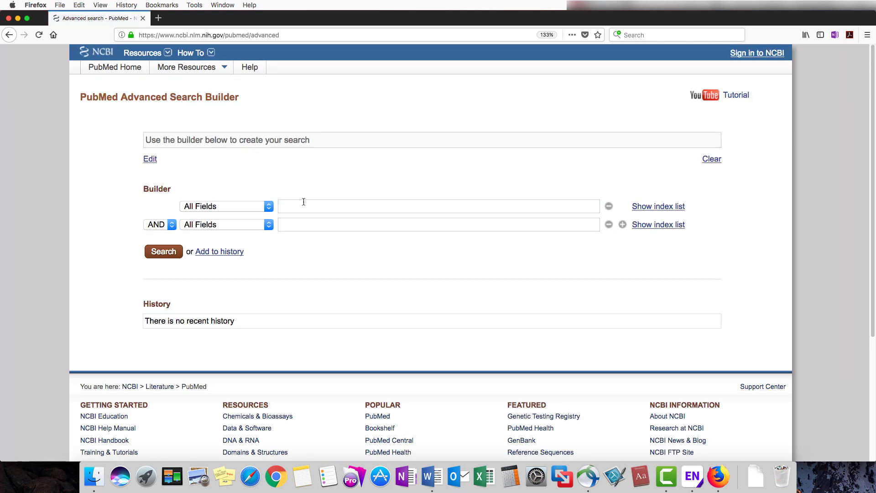
pyautogui.click(303, 200)
pyautogui.write('sushi')
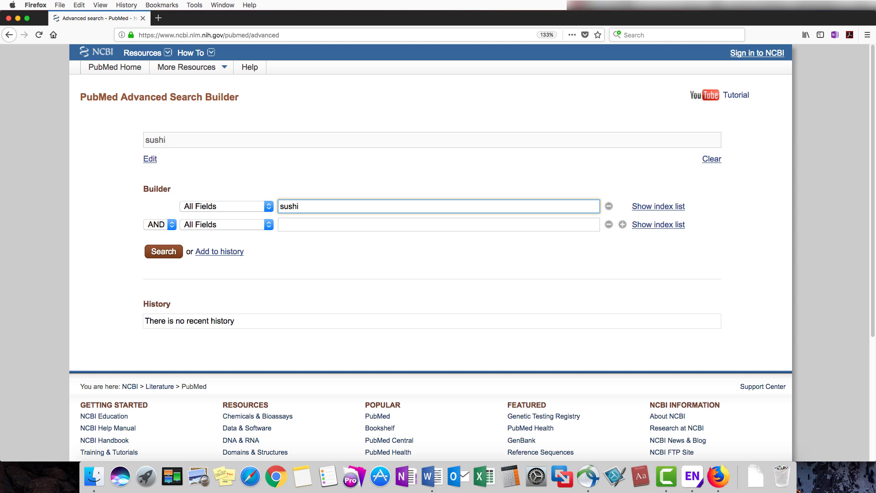
pyautogui.click(269, 225)
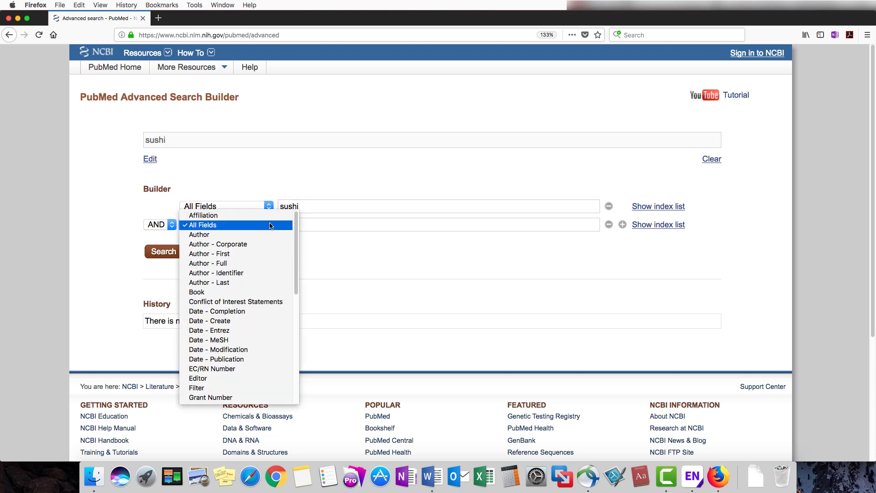
pyautogui.click(230, 359)
pyautogui.click(289, 225)
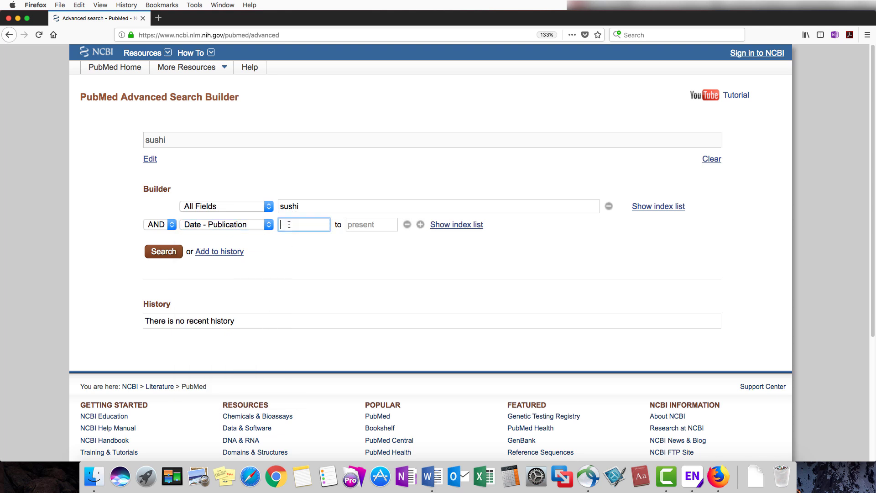
pyautogui.write('2017/')
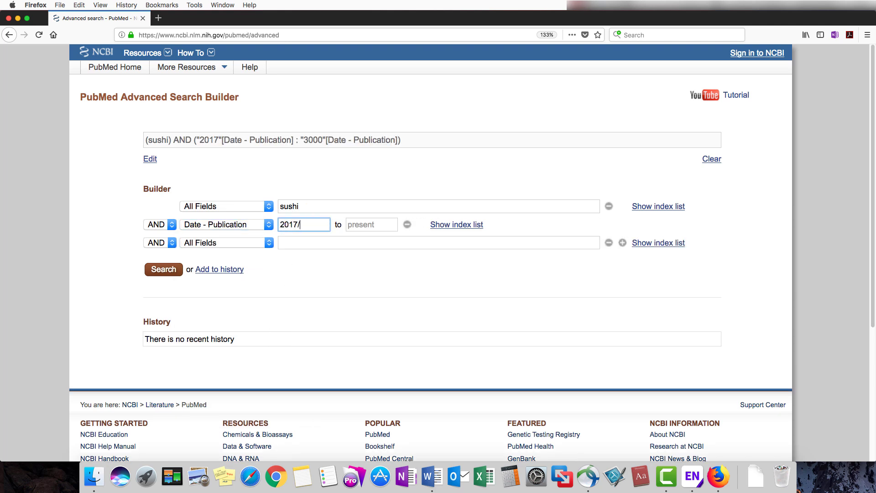
pyautogui.write('01/01')
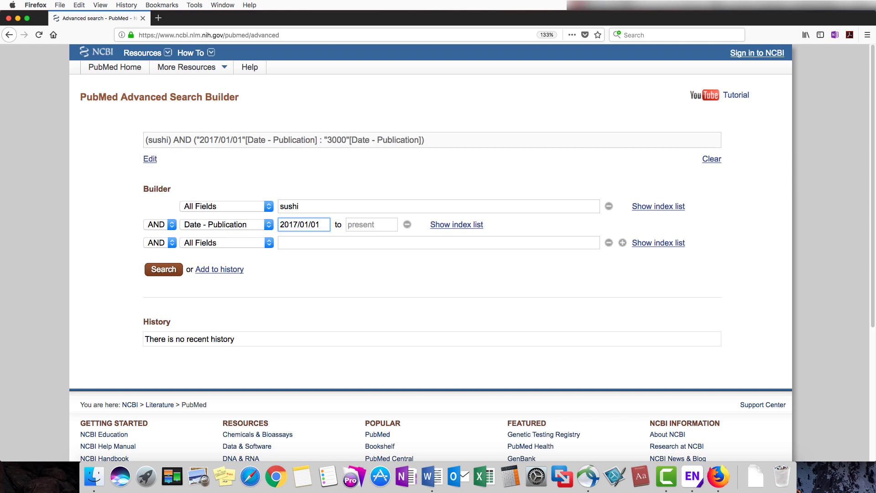
pyautogui.press('Tab')
pyautogui.write('2017')
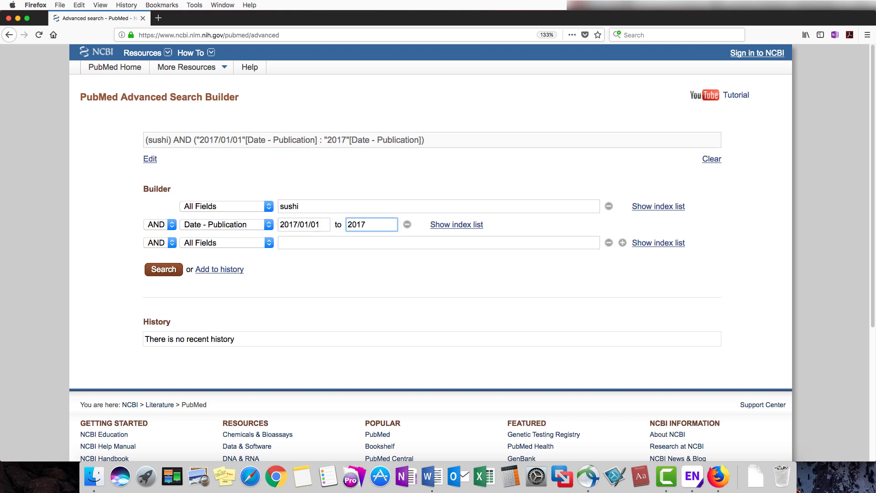
pyautogui.write('/12/31')
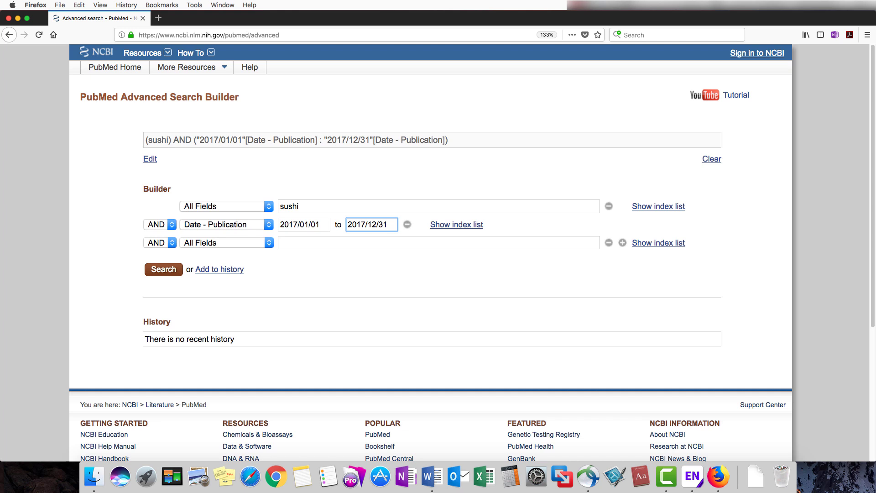
pyautogui.click(171, 271)
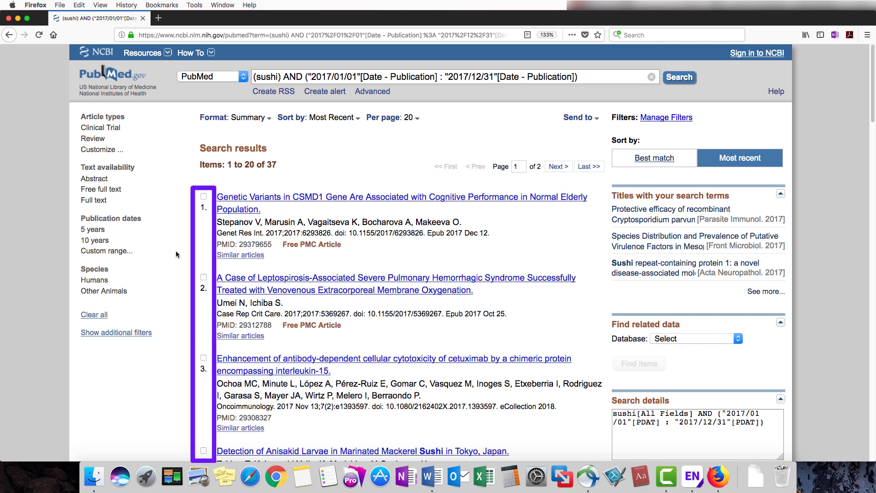
# - Select all 20 results on the page and send them to a citation manager
pyautogui.click(203, 196)
pyautogui.click(577, 119)
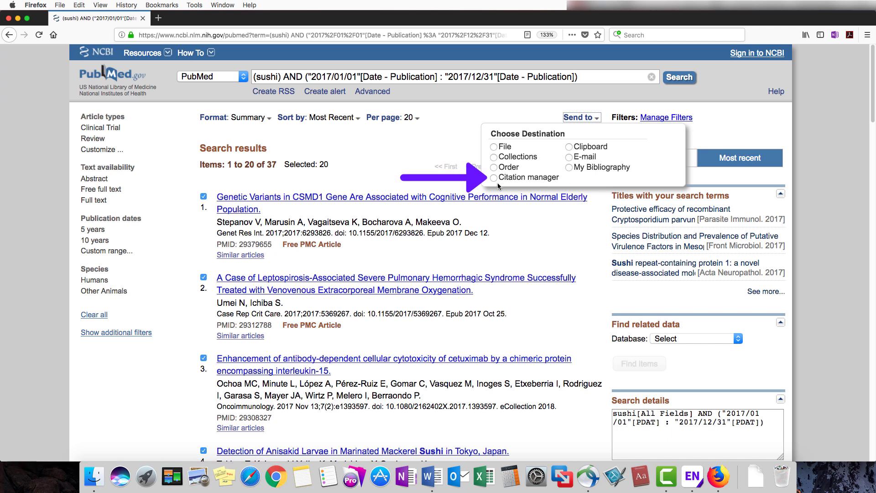
pyautogui.click(494, 179)
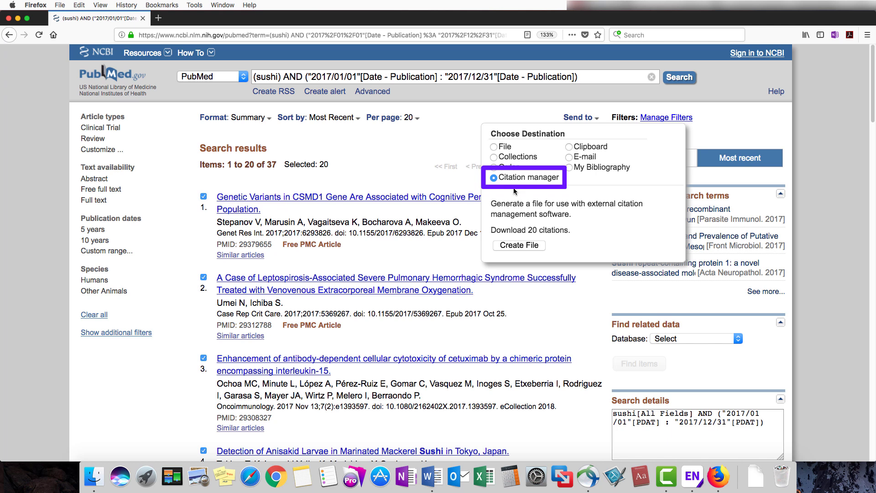
# - Create the citations.nbib file and open it with EndNote X9 from Applications
pyautogui.click(529, 251)
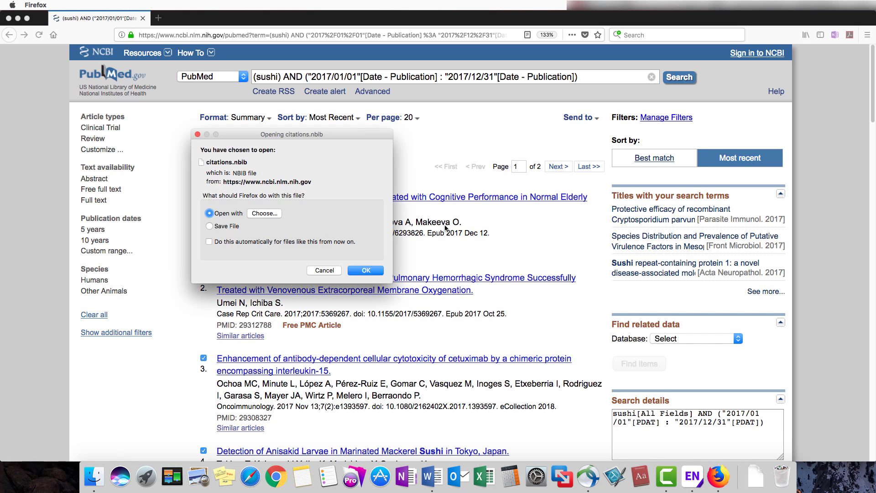
pyautogui.click(266, 213)
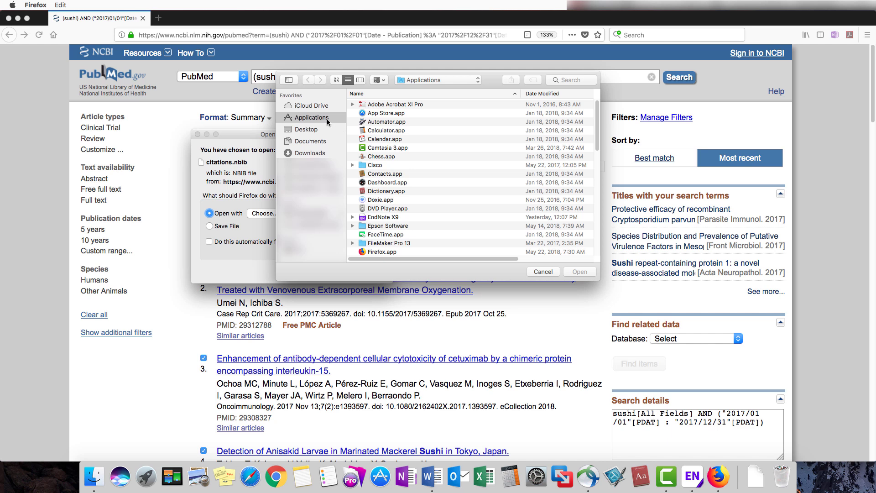
pyautogui.click(387, 220)
pyautogui.doubleClick(387, 217)
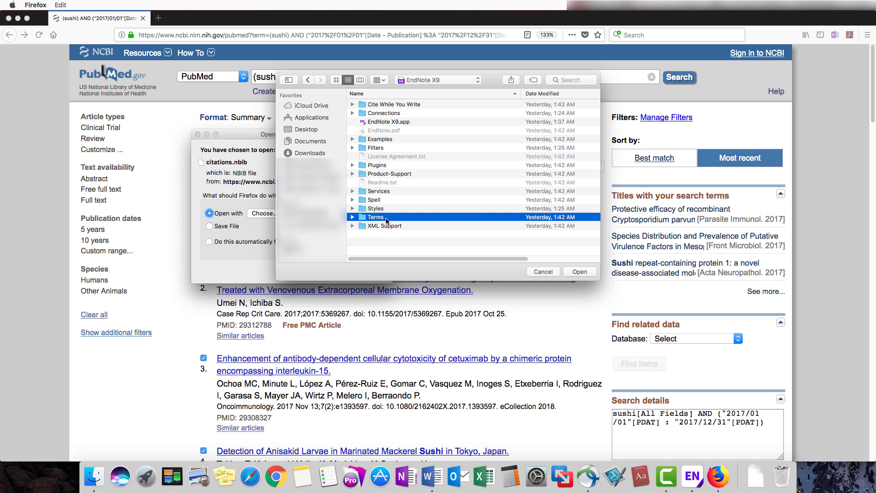
pyautogui.click(416, 123)
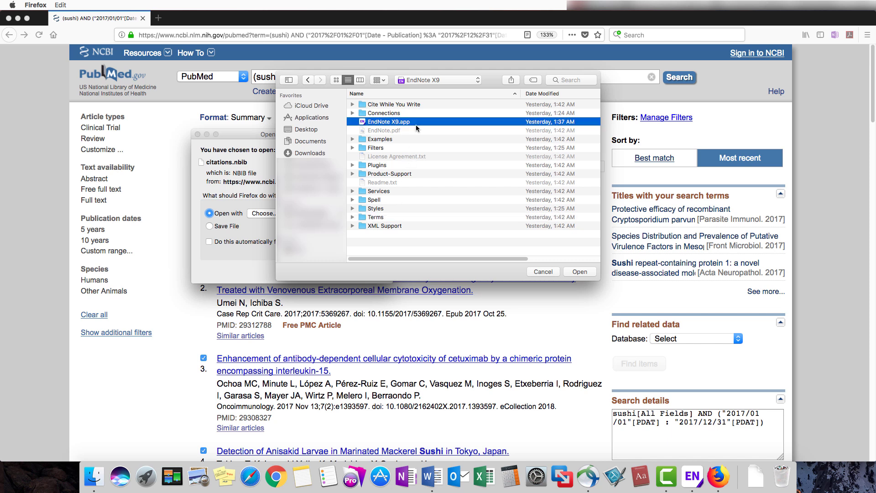
pyautogui.click(579, 272)
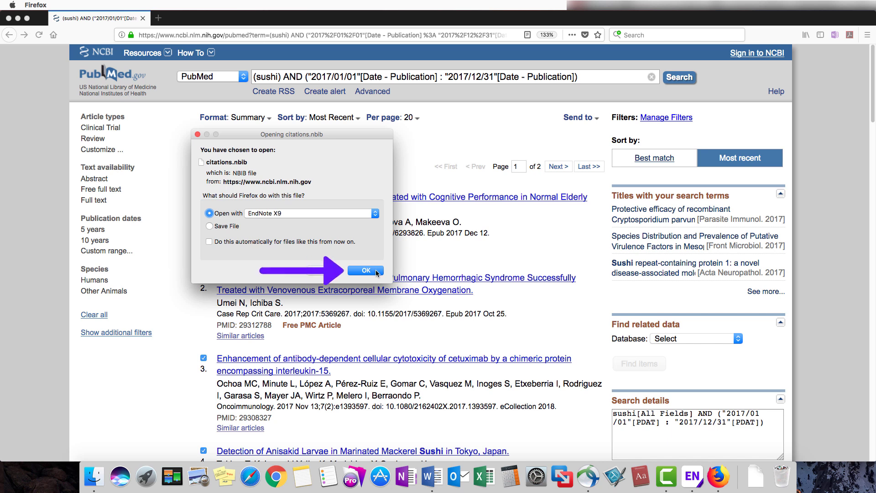
pyautogui.click(375, 273)
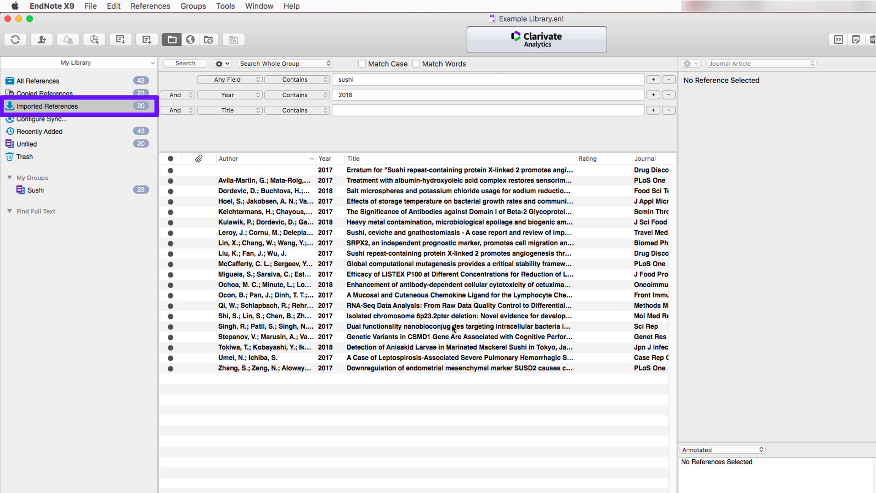
# - Drag all 20 imported references into the Sushi group and display that group
pyautogui.click(257, 225)
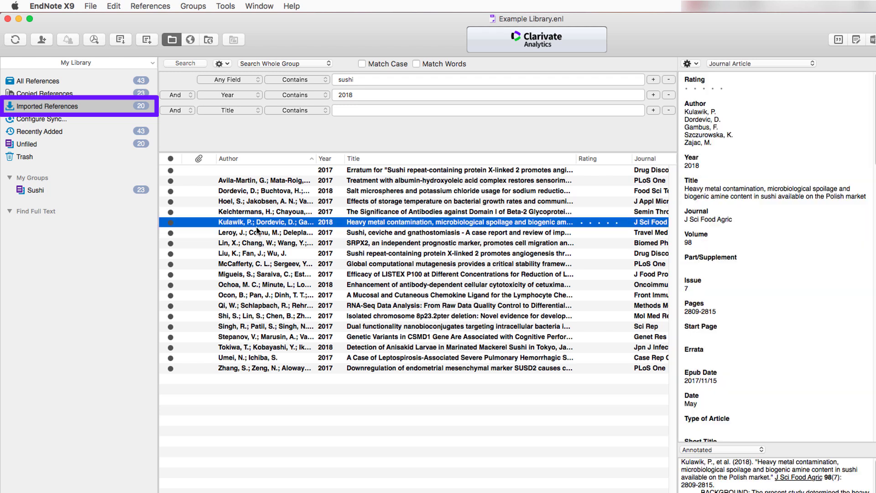
pyautogui.press('super+a')
pyautogui.moveTo(257, 226); pyautogui.dragTo(126, 189)
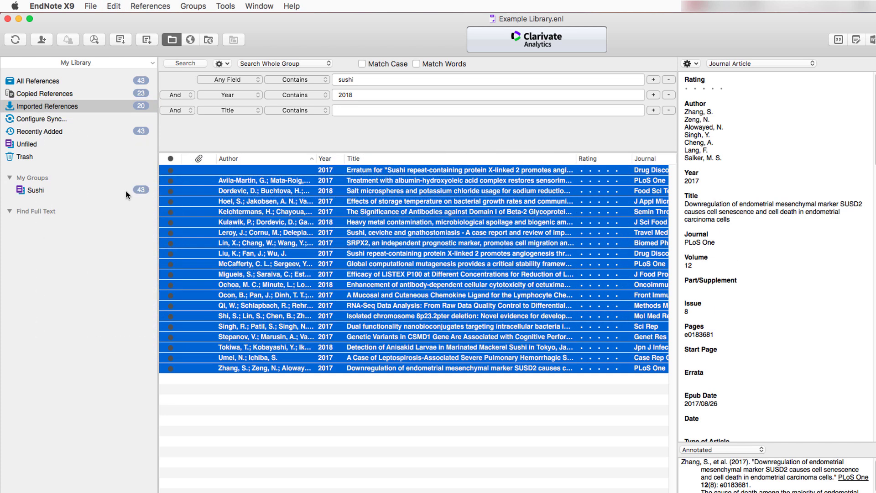
pyautogui.click(126, 191)
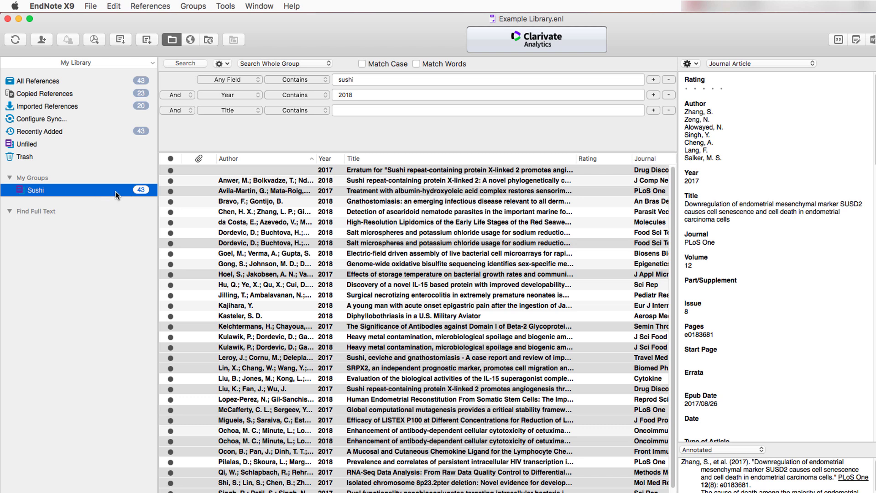
# - Select every reference in the Sushi group and run Find Full Text
pyautogui.press('super+a')
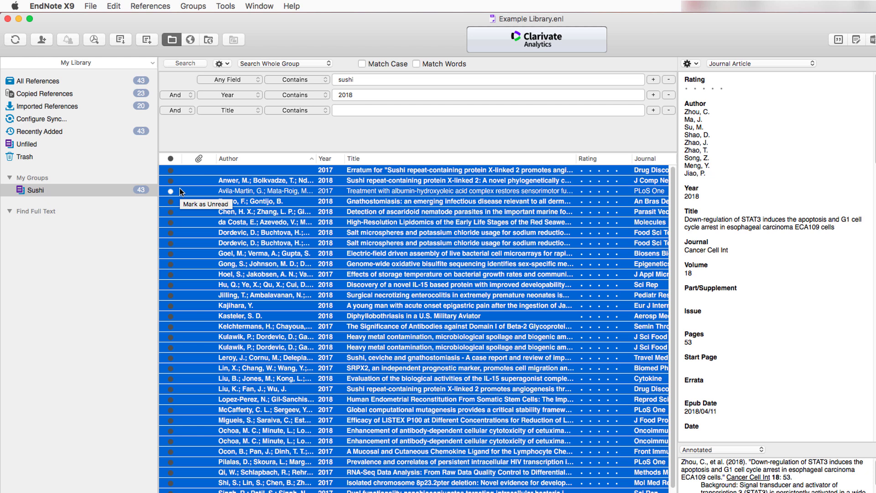
pyautogui.click(98, 40)
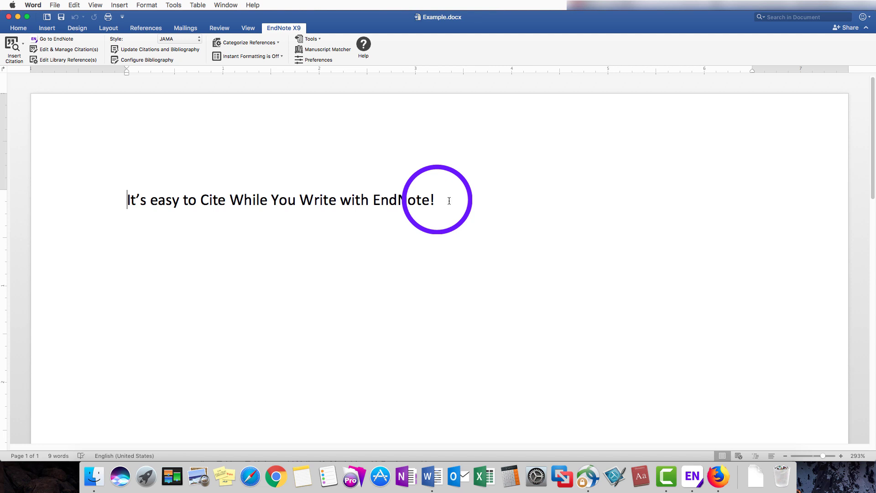
# - Place the cursor after 'EndNote!' in Example.docx and pick the Jilling reference in EndNote
pyautogui.click(449, 200)
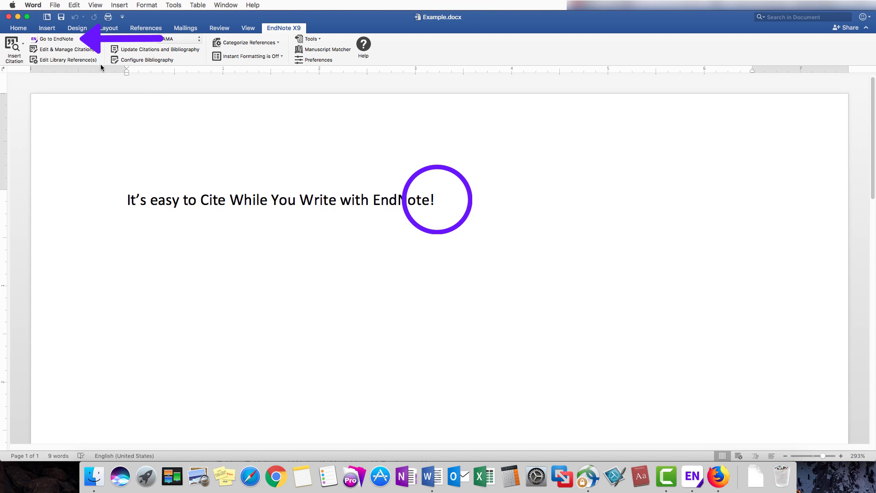
pyautogui.click(59, 39)
pyautogui.click(247, 246)
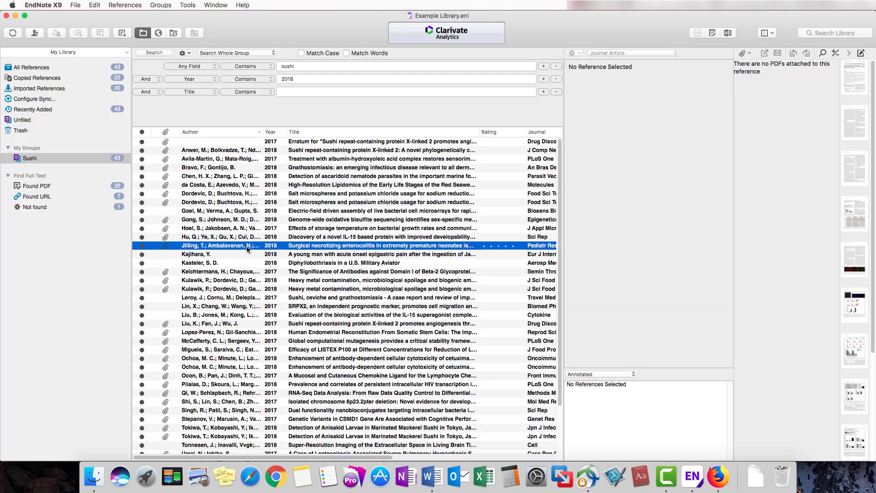
# - Select the Lin reference alongside Jilling and insert both citations into the Word sentence
pyautogui.keyDown('super'); pyautogui.click(254, 307); pyautogui.keyUp('super')
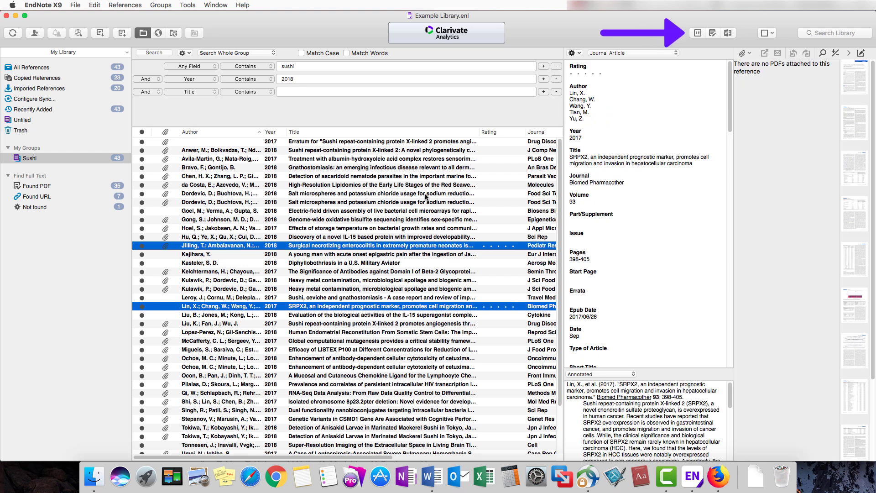
pyautogui.click(697, 34)
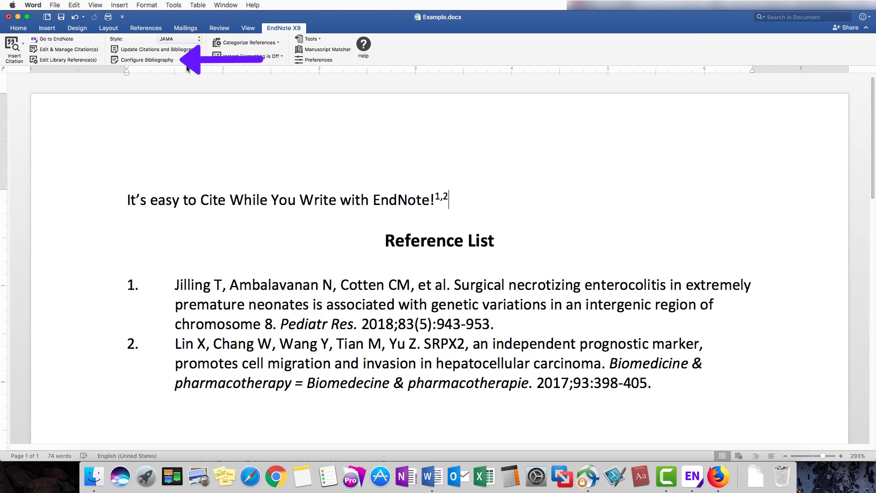
# - Change the bibliography output style from JAMA to APA 6th
pyautogui.click(172, 61)
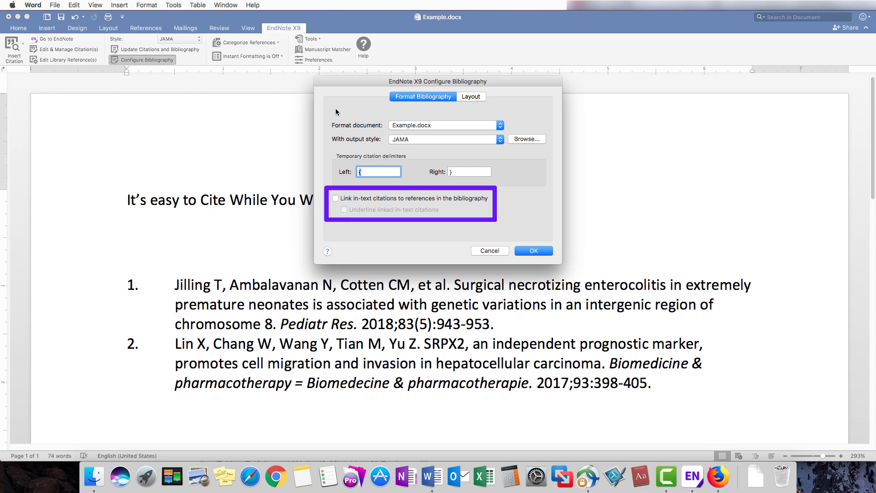
pyautogui.click(501, 138)
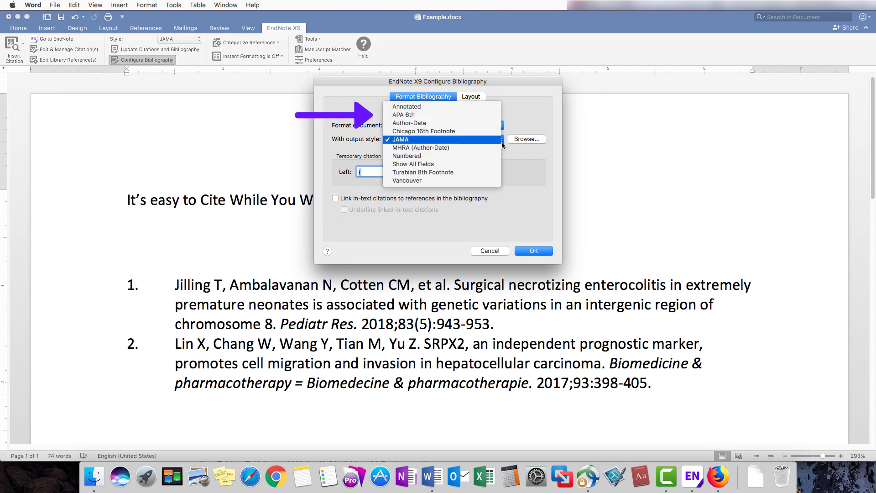
pyautogui.click(493, 116)
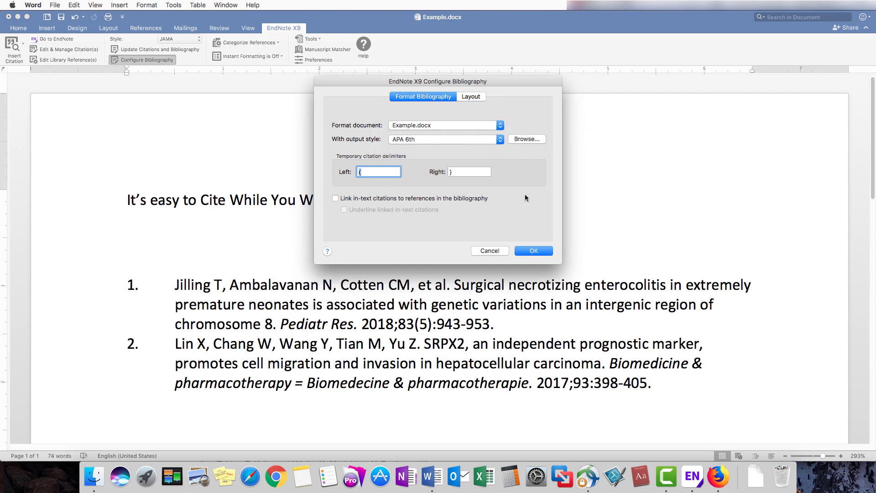
pyautogui.click(543, 250)
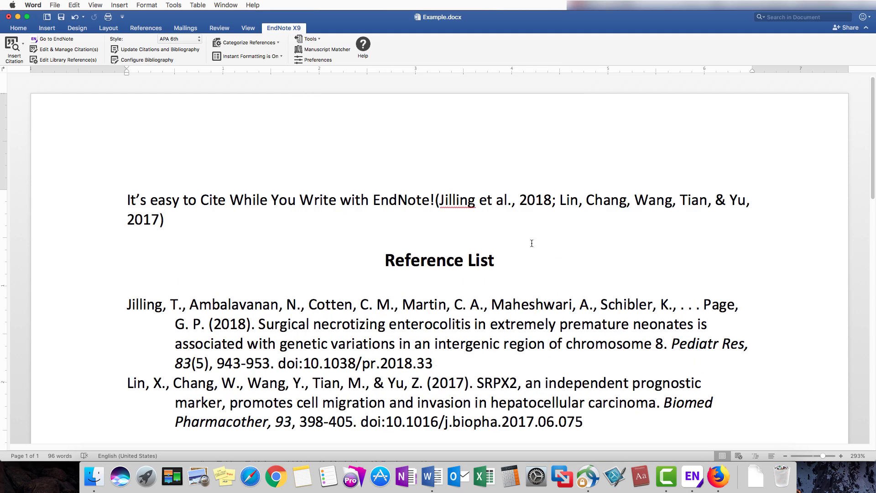
# - Give the Lin citation pages 25-8 through Edit & Manage Citation(s)
pyautogui.click(478, 204)
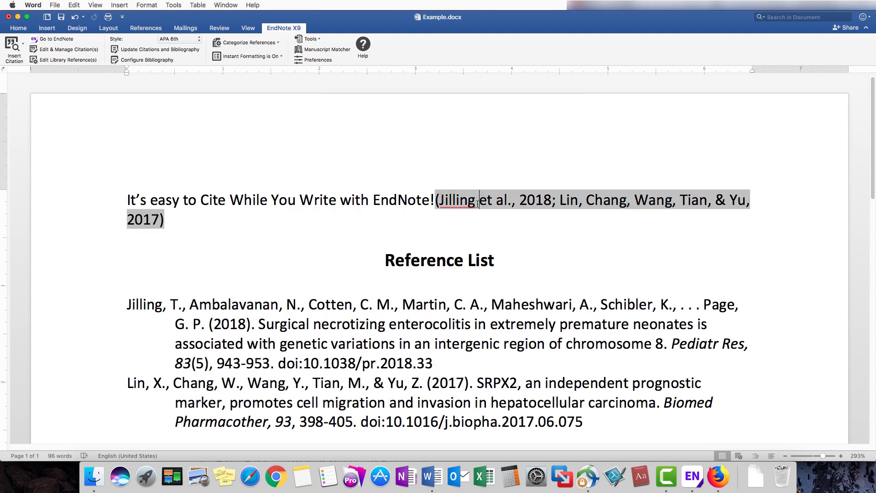
pyautogui.click(84, 53)
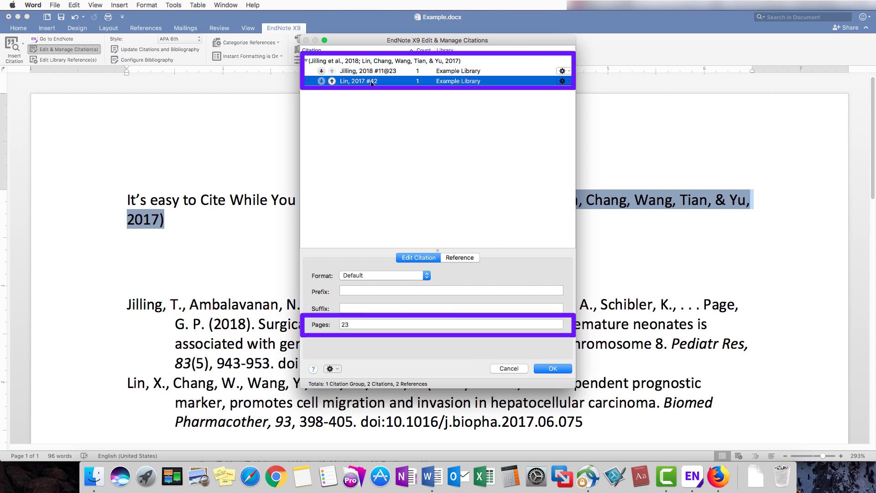
pyautogui.click(390, 325)
pyautogui.write('25-8')
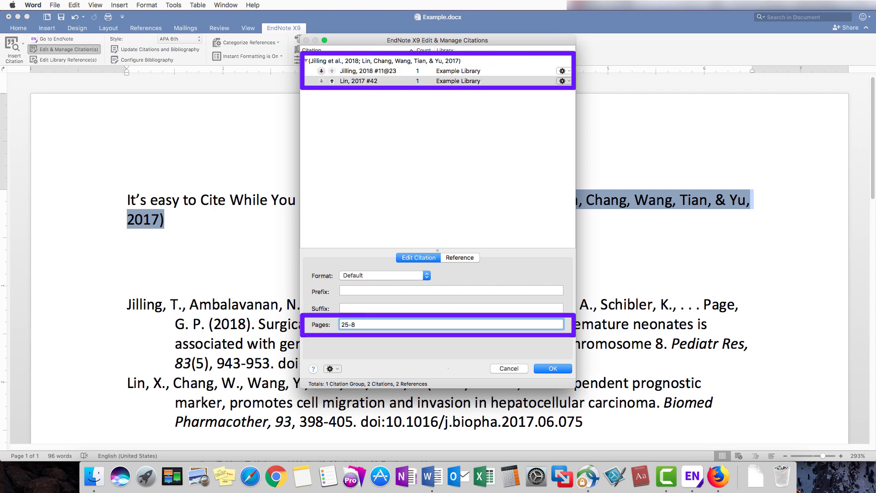
pyautogui.click(565, 369)
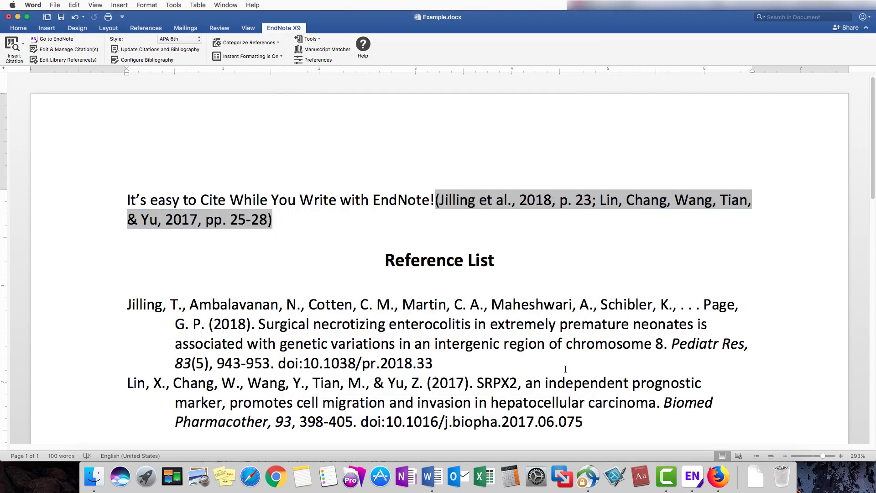
pyautogui.click(313, 225)
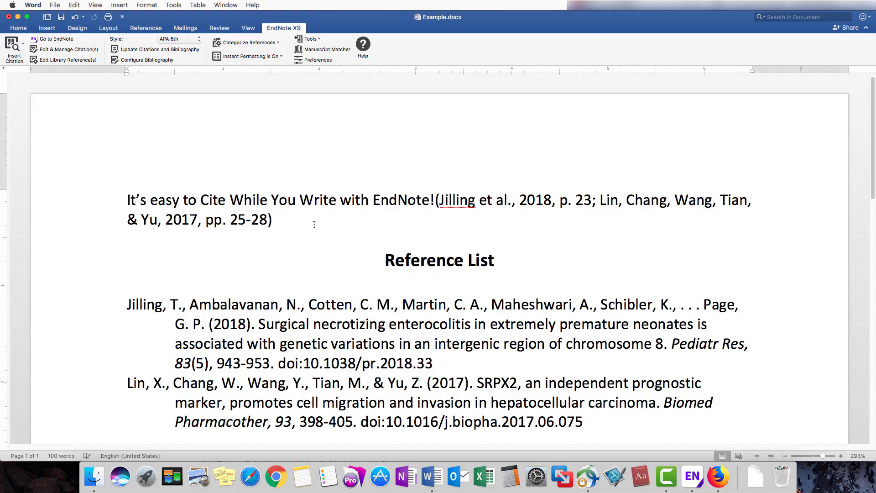